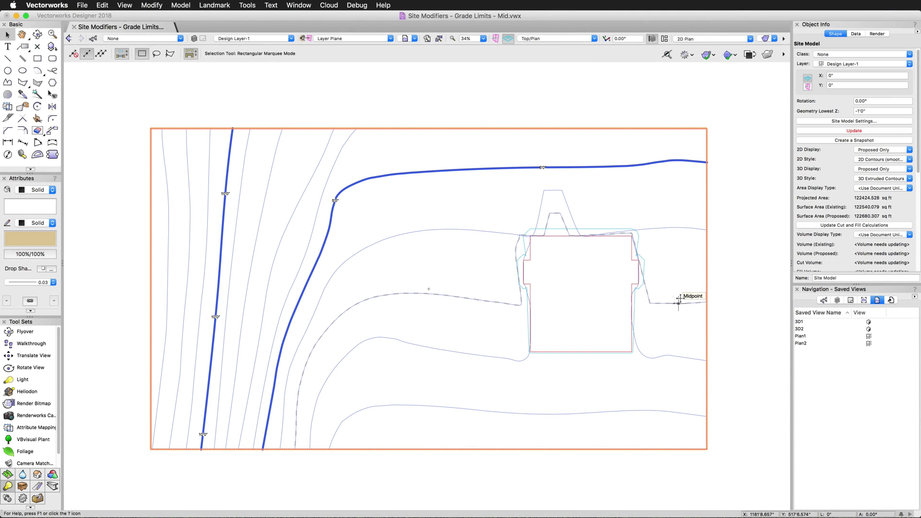
# Step: Run Update in Object Info so the selected site model rebuilds its contours around the building pad
pyautogui.click(842, 131)
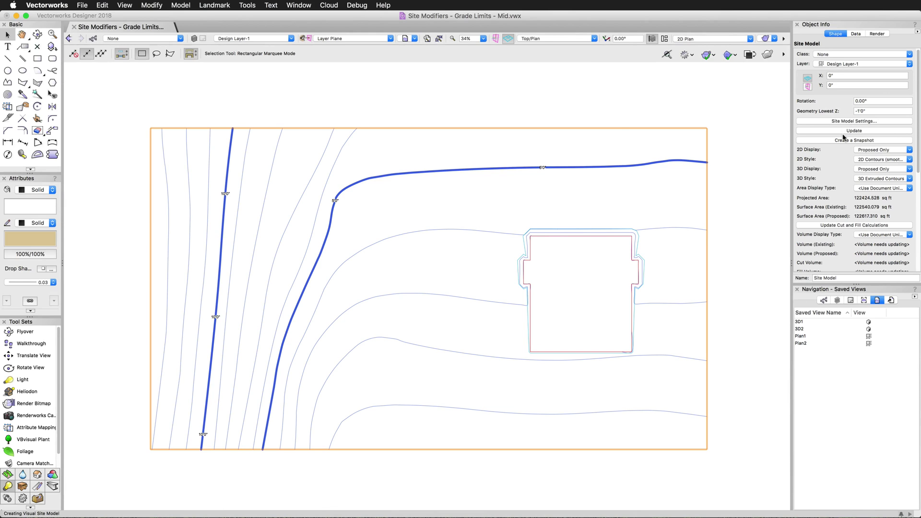
# Step: Review the regraded site in the 3D2 and 3D1 saved views
pyautogui.click(809, 329)
pyautogui.doubleClick(808, 330)
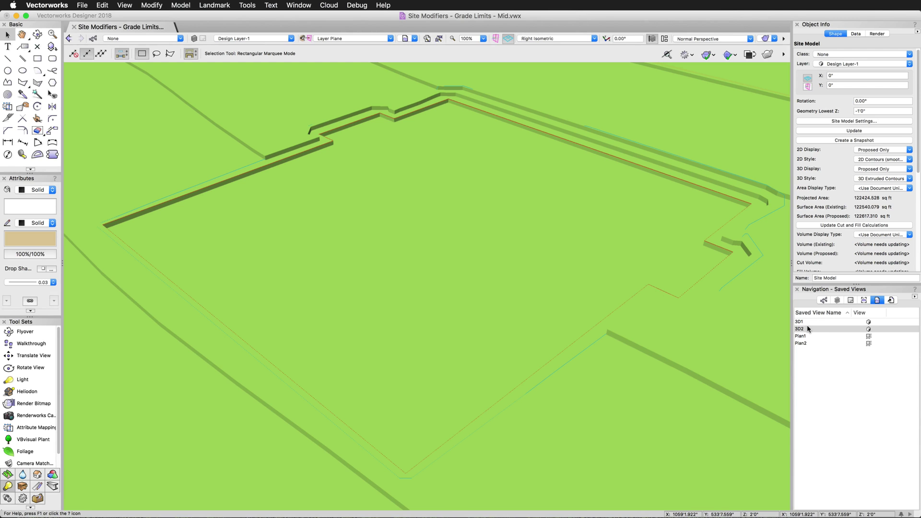
pyautogui.doubleClick(808, 322)
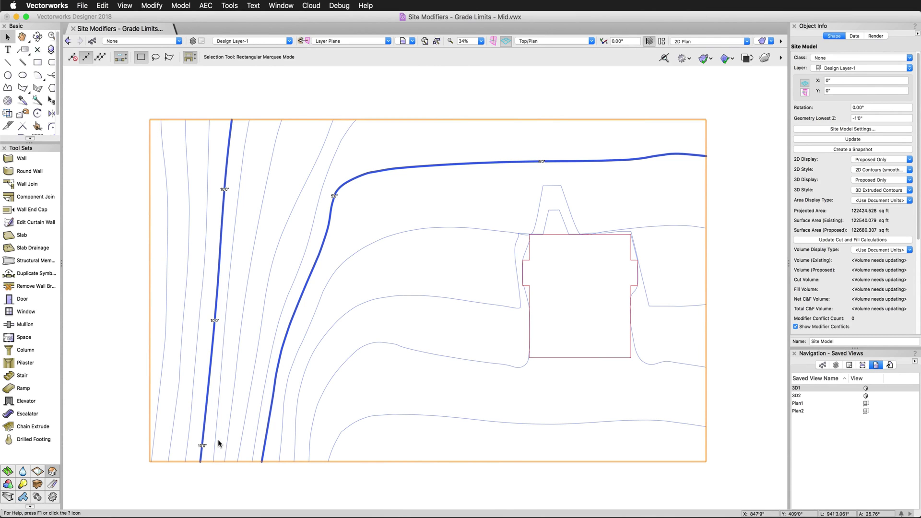
# Step: Draw an eight-vertex Grade Limits boundary around the pad with the Site Modifiers tool, widening below it
pyautogui.click(7, 472)
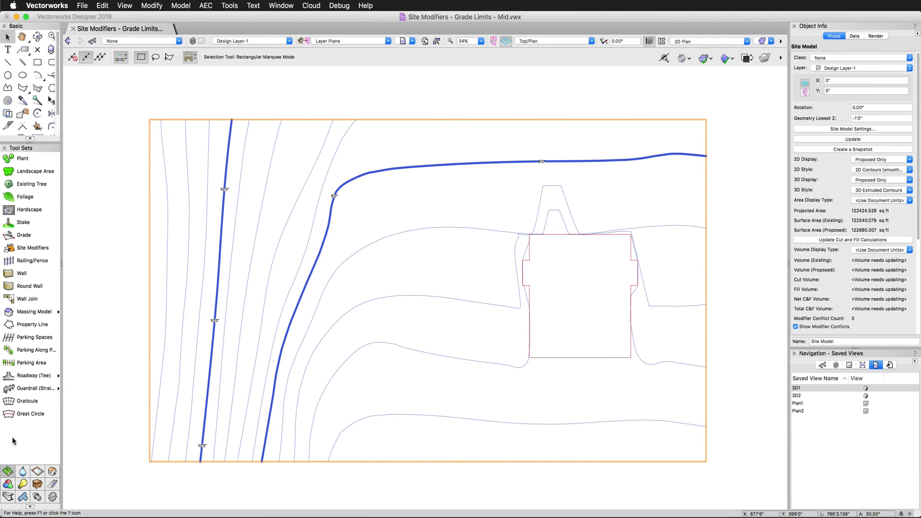
pyautogui.click(21, 248)
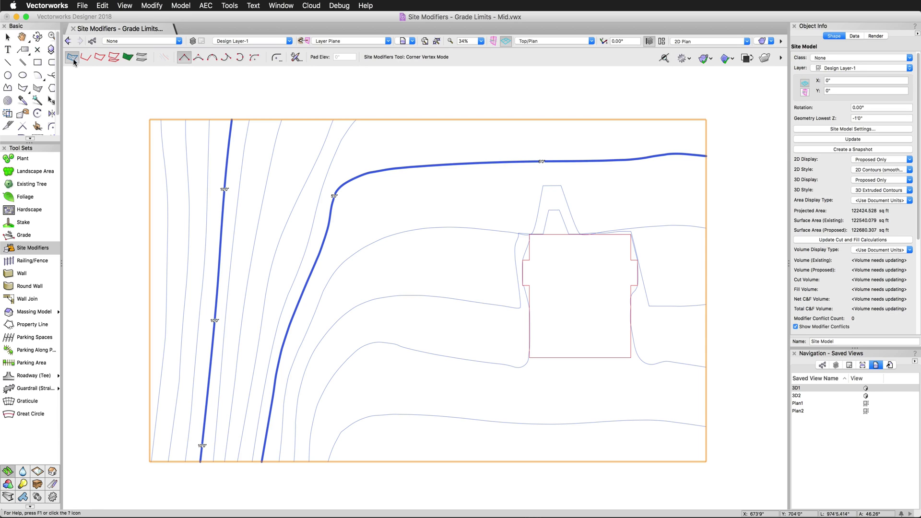
pyautogui.click(524, 228)
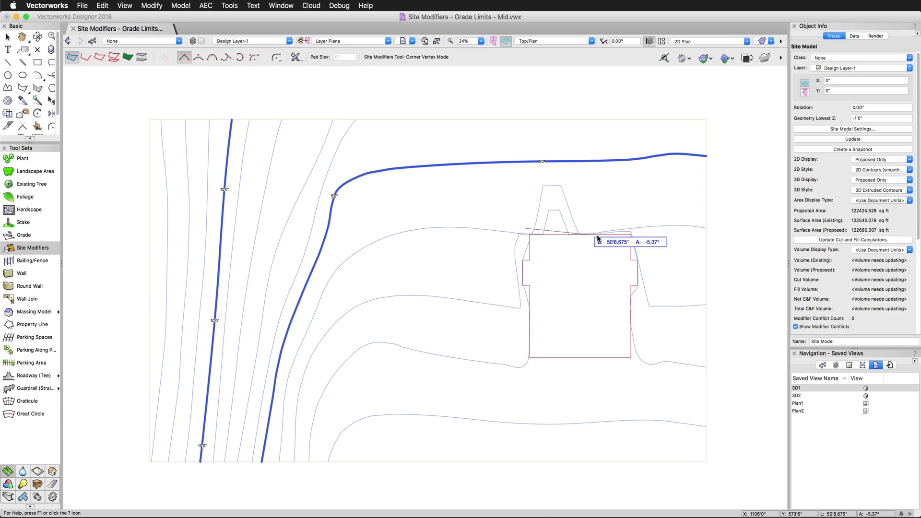
pyautogui.click(643, 227)
pyautogui.click(644, 294)
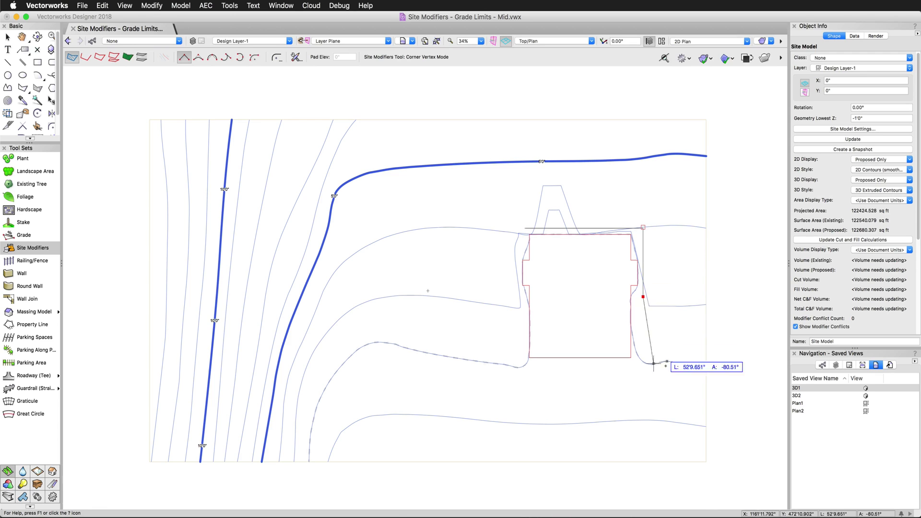
pyautogui.click(657, 378)
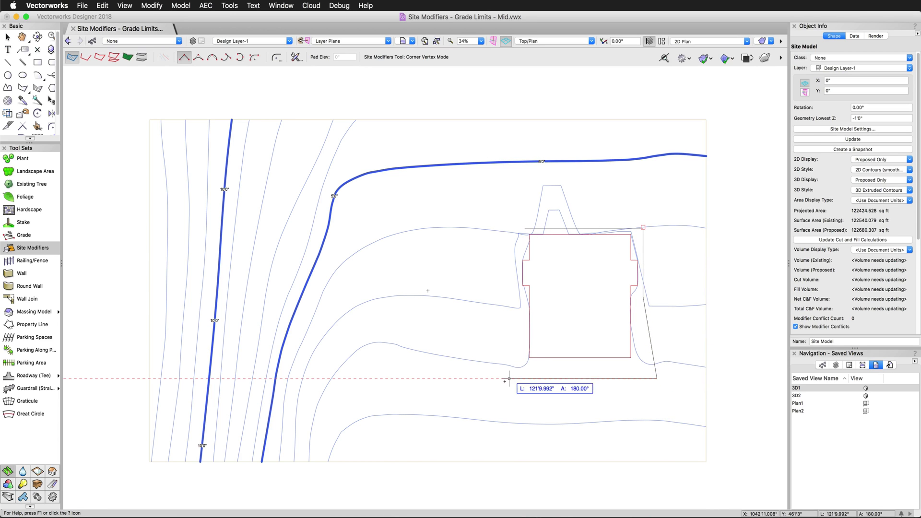
pyautogui.click(501, 378)
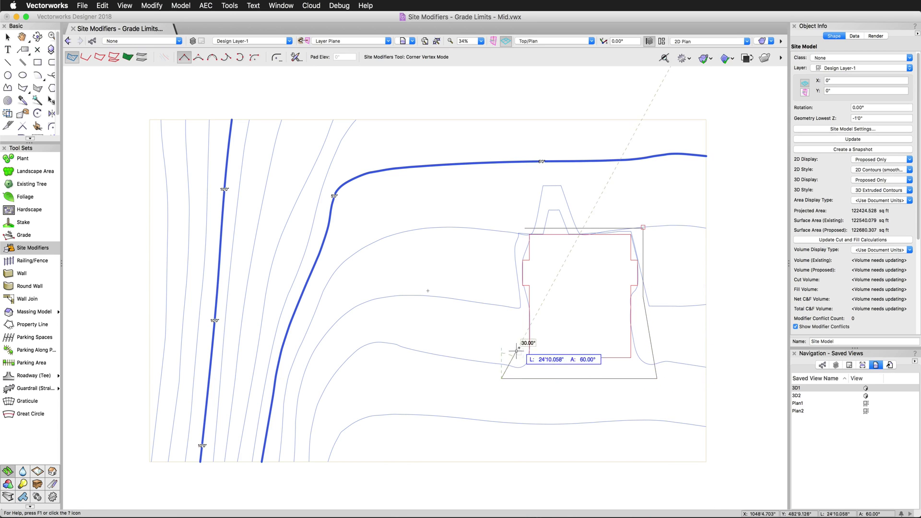
pyautogui.click(520, 307)
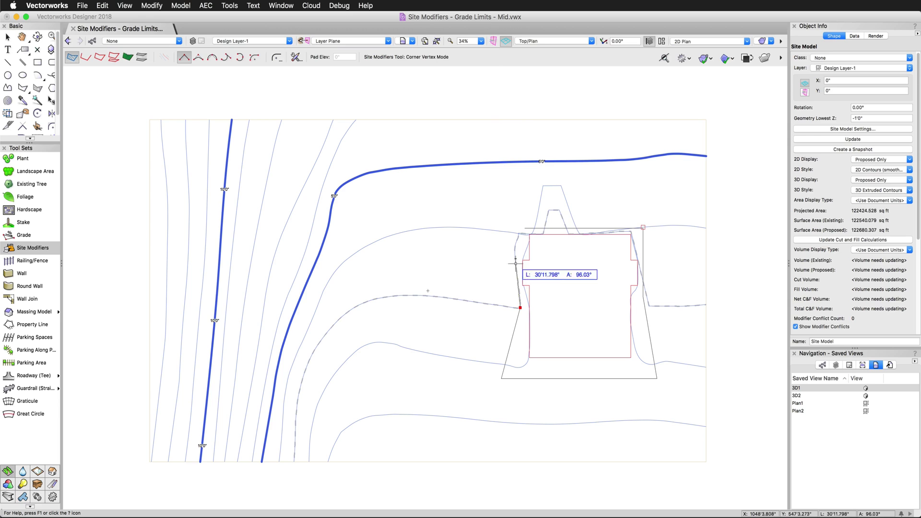
pyautogui.doubleClick(519, 227)
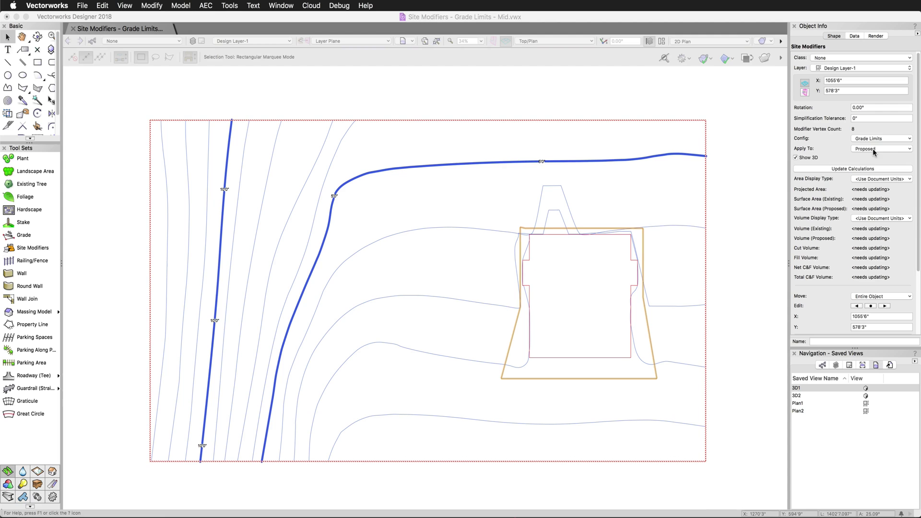
# Step: Keep the grade limits applied to Proposed and update the site model to include them
pyautogui.click(874, 152)
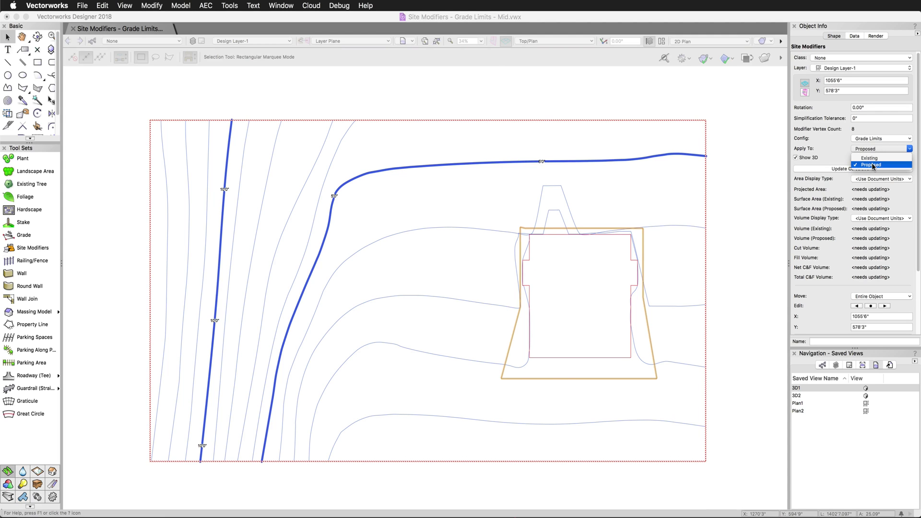
pyautogui.click(872, 166)
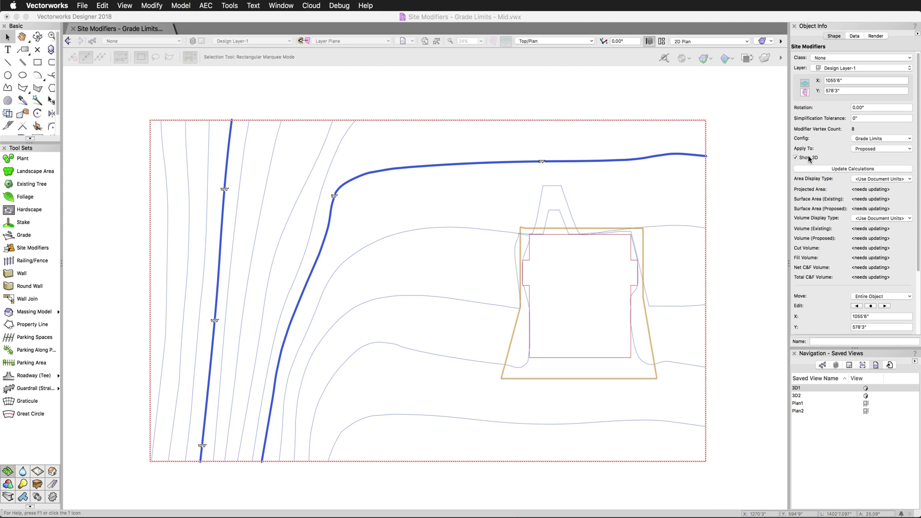
pyautogui.click(704, 222)
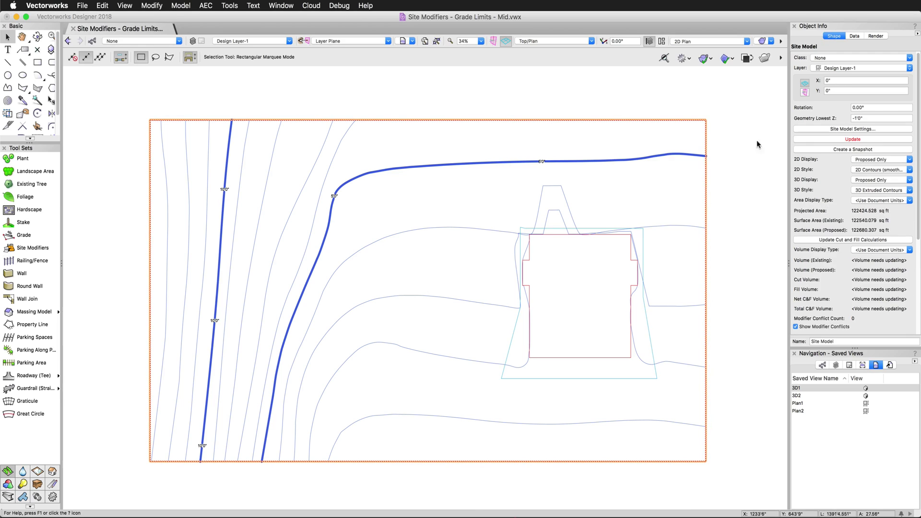
pyautogui.click(820, 140)
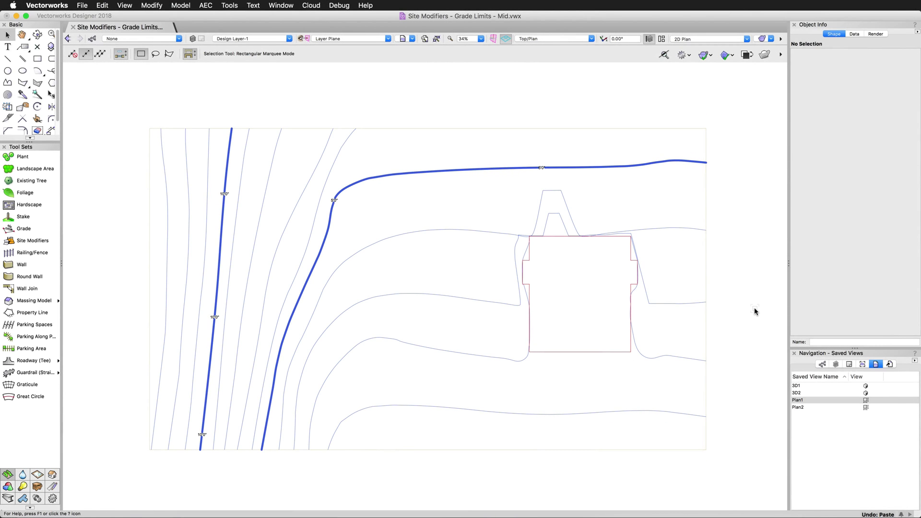
# Step: Paste the pad outline polygon and convert it to a Grade Limits site modifier via Create Objects from Shapes
pyautogui.press('super+v')
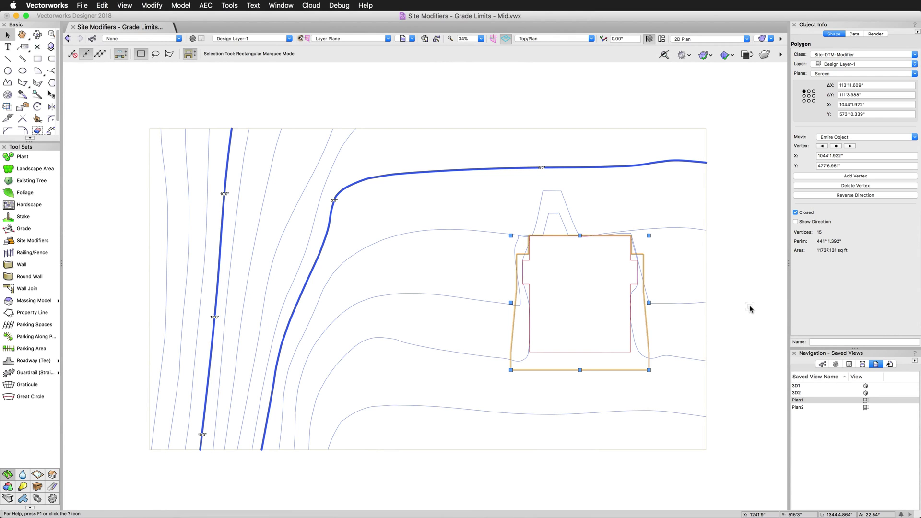
pyautogui.click(205, 6)
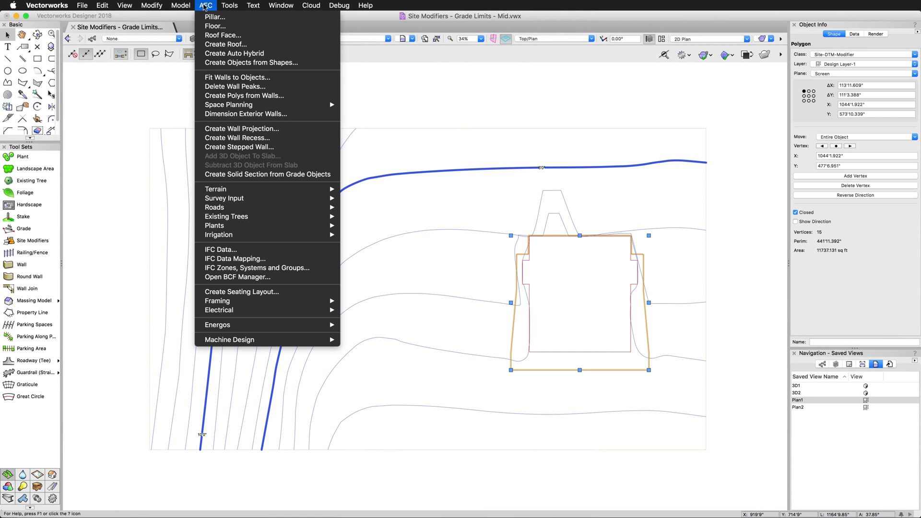
pyautogui.click(228, 63)
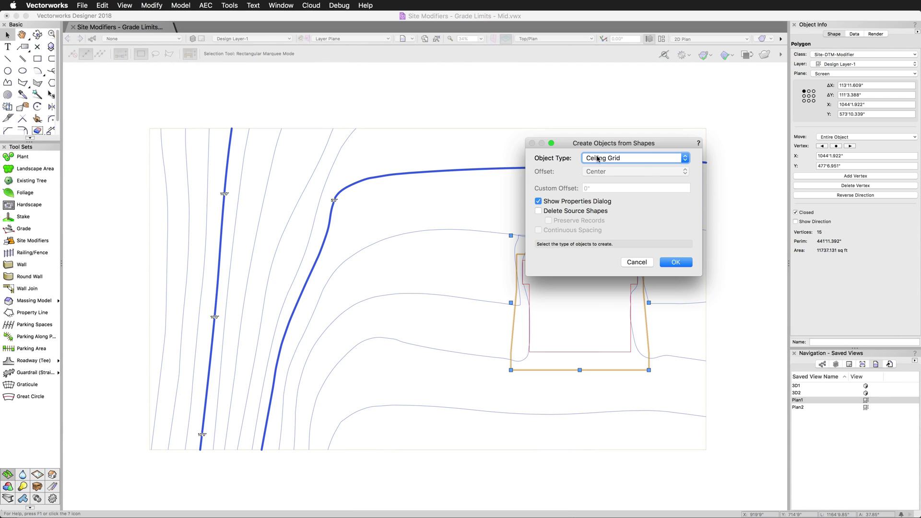
pyautogui.click(598, 159)
pyautogui.click(620, 396)
pyautogui.click(666, 264)
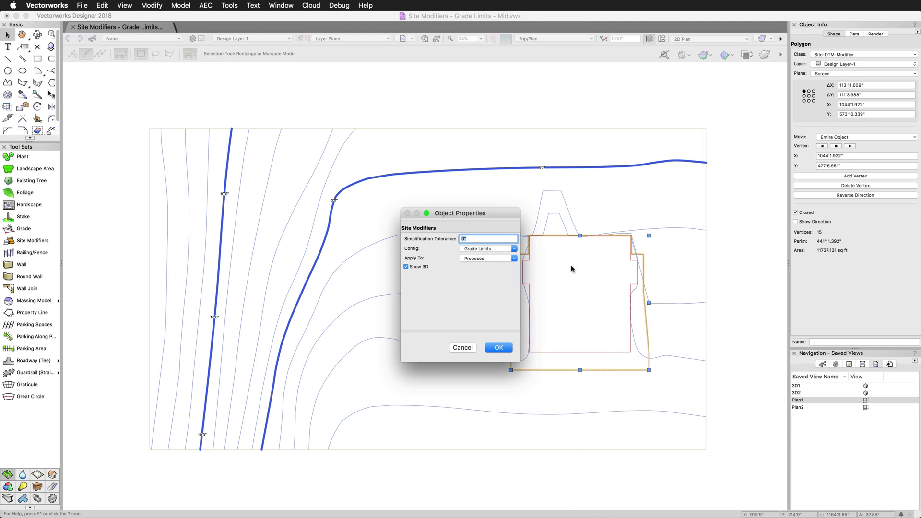
pyautogui.click(490, 249)
pyautogui.click(491, 257)
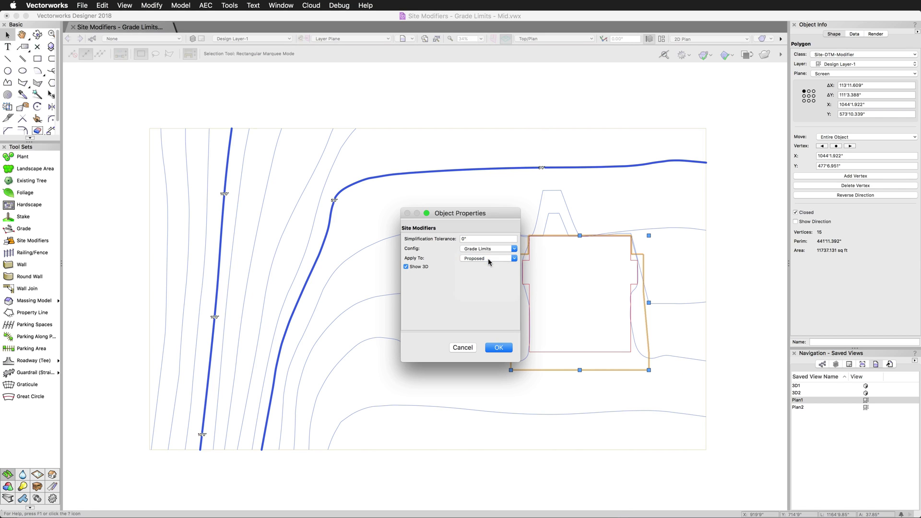
pyautogui.click(500, 347)
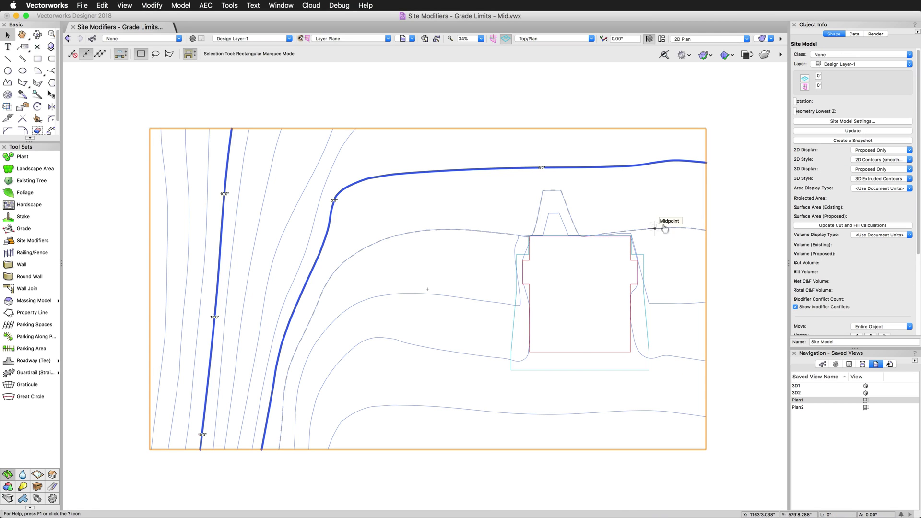
# Step: Update the site model, then create an offset copy of the pad modifier outline out to the contour
pyautogui.click(824, 133)
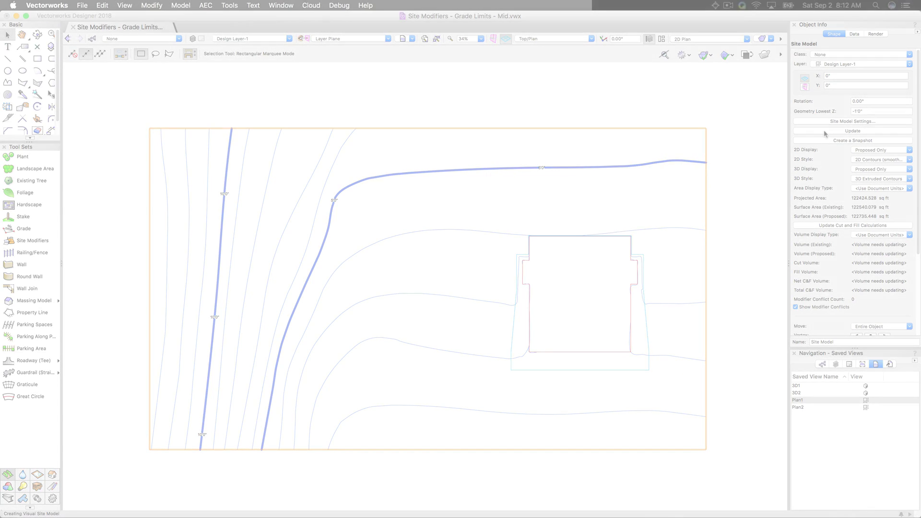
pyautogui.click(580, 352)
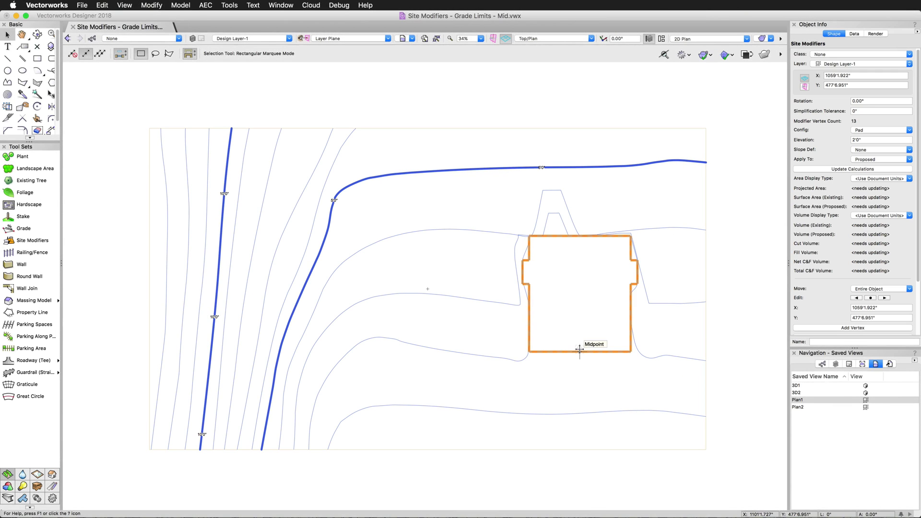
pyautogui.click(22, 130)
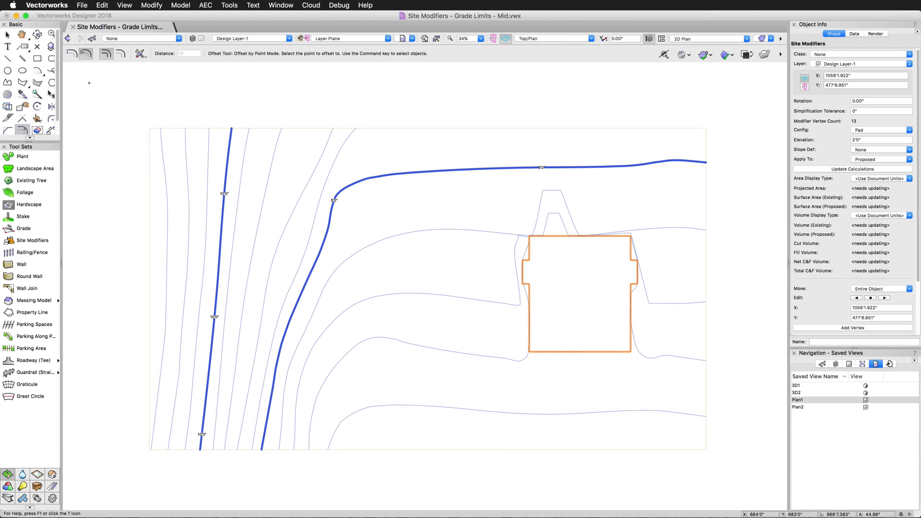
pyautogui.click(524, 359)
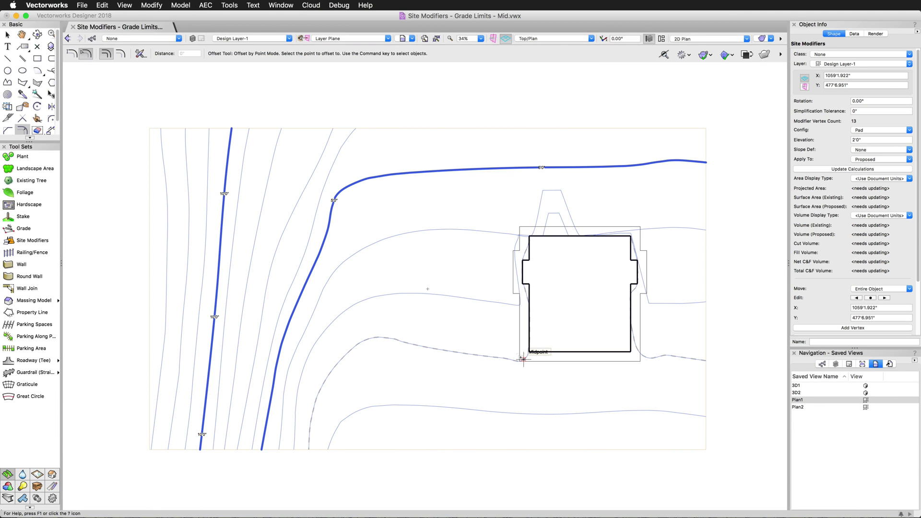
pyautogui.click(524, 359)
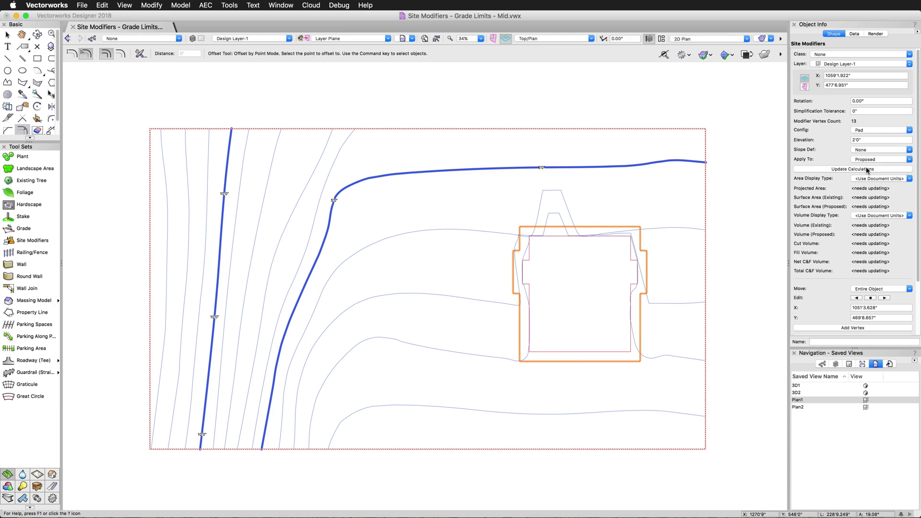
# Step: Change the offset outline's configuration from Pad to Grade Limits and select the site model
pyautogui.click(868, 131)
pyautogui.click(870, 139)
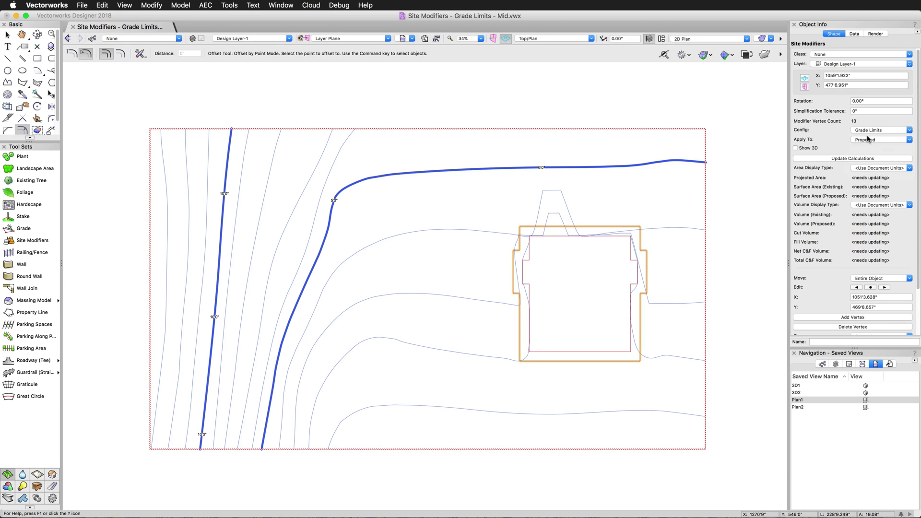
pyautogui.press('x')
pyautogui.click(707, 163)
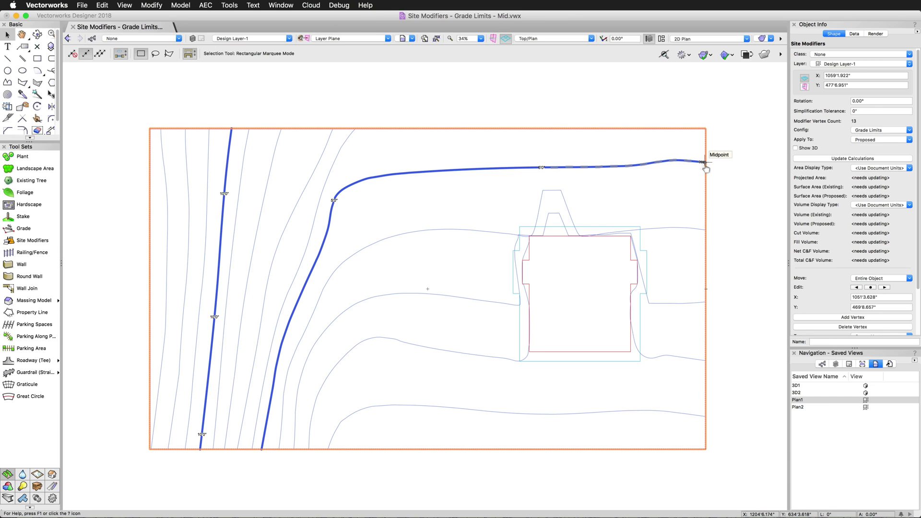
# Step: Regenerate the site model with the offset grade limits, then select the building pad modifier
pyautogui.click(803, 131)
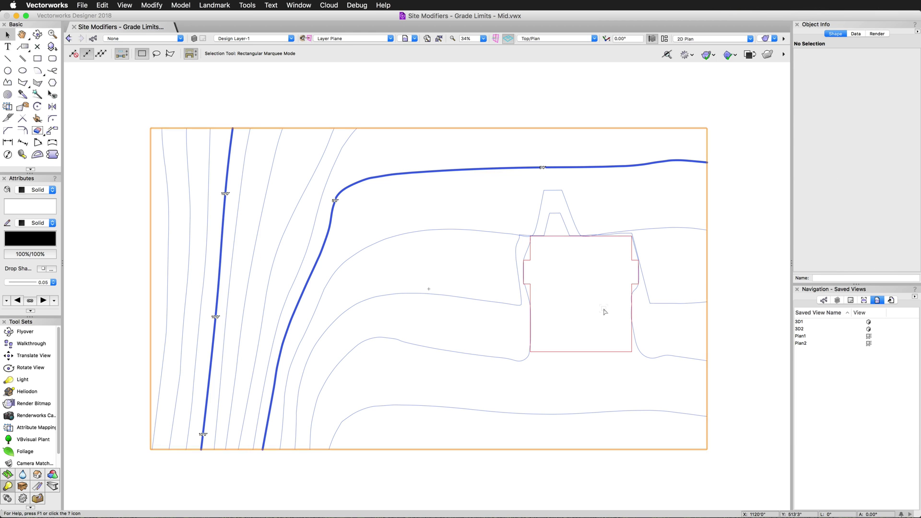
pyautogui.click(663, 322)
pyautogui.click(600, 352)
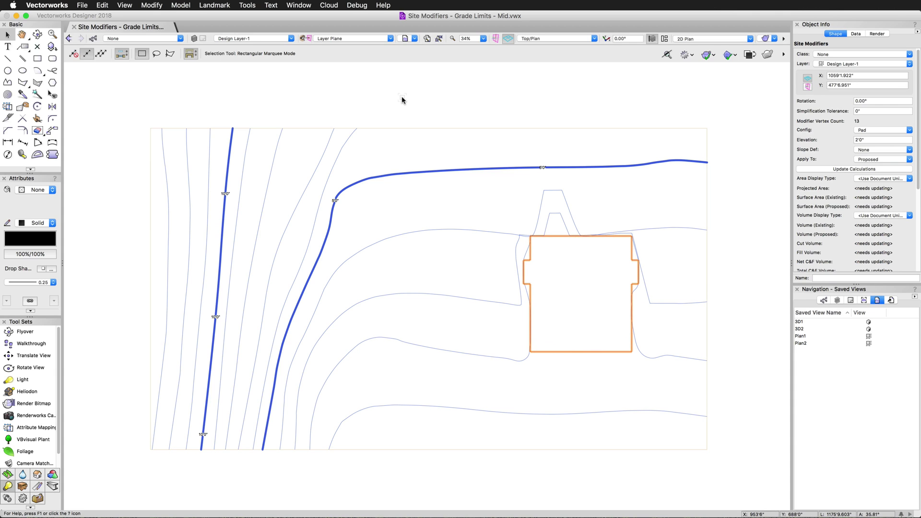
pyautogui.click(214, 5)
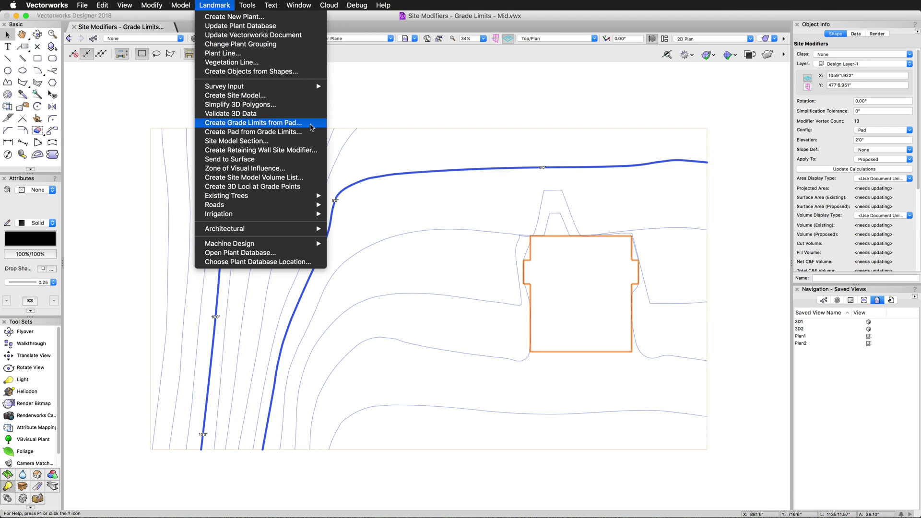
# Step: Create grade limits from the pad using Batter Slope, 50' maximum offset, percent slope and 1' test increment
pyautogui.click(310, 126)
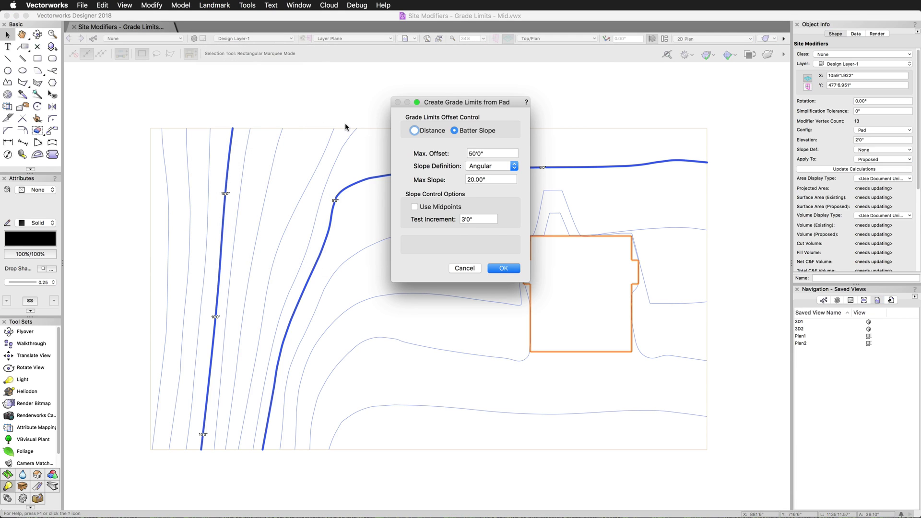
pyautogui.click(414, 131)
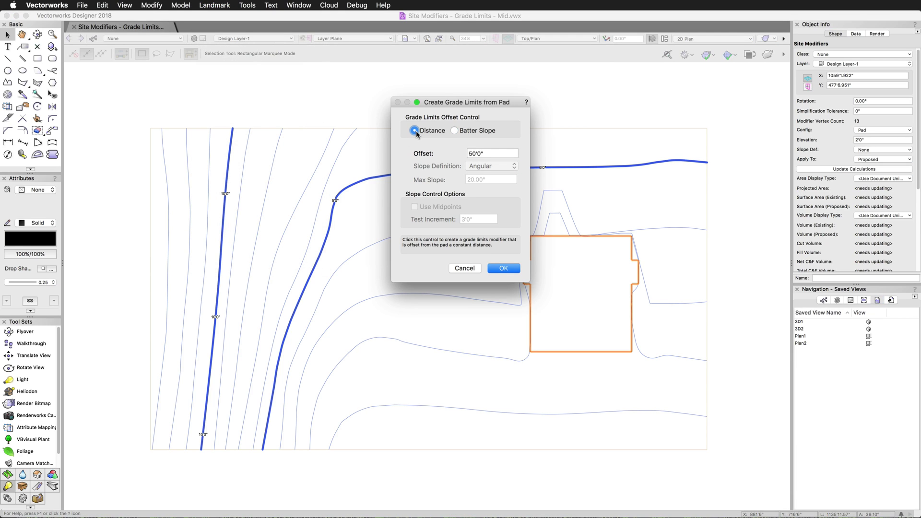
pyautogui.click(454, 131)
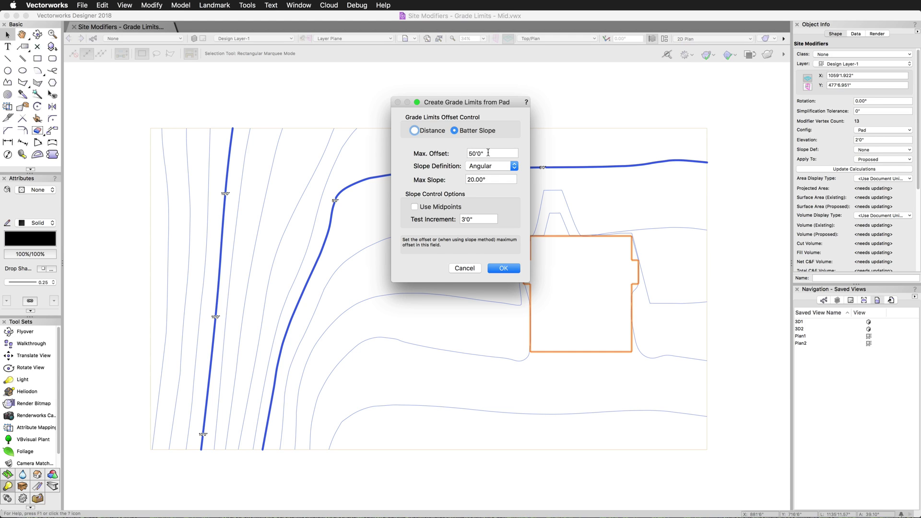
pyautogui.press('Tab')
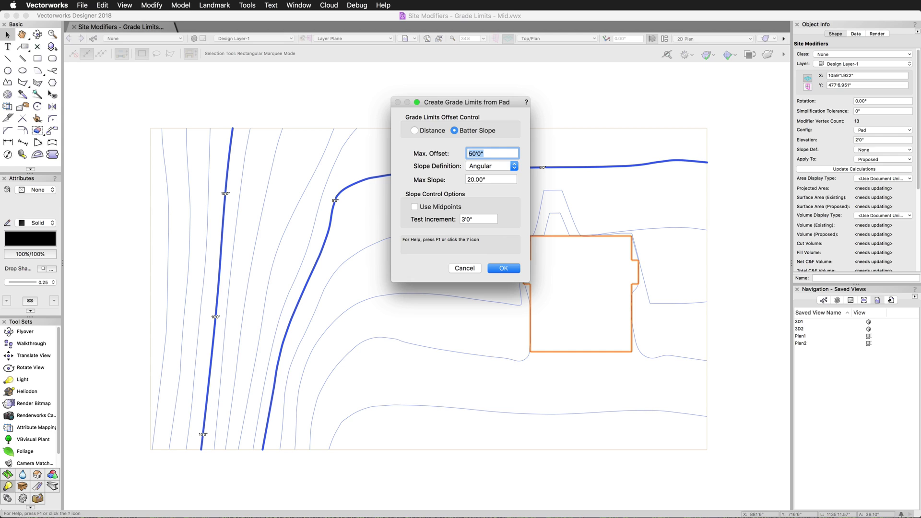
pyautogui.write("50'")
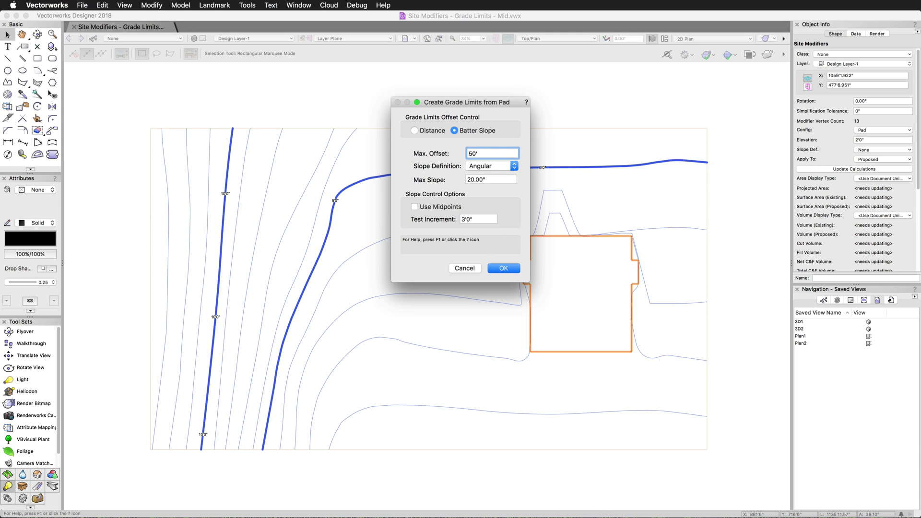
pyautogui.click(504, 169)
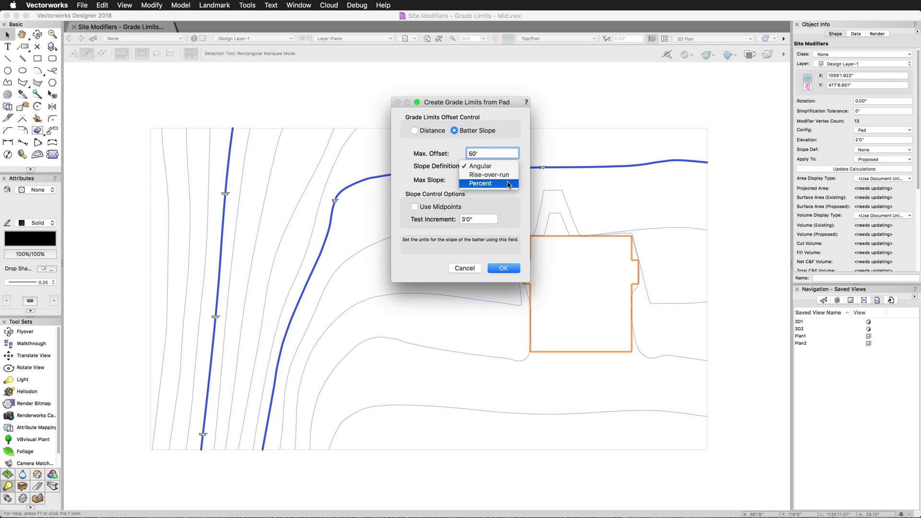
pyautogui.click(507, 184)
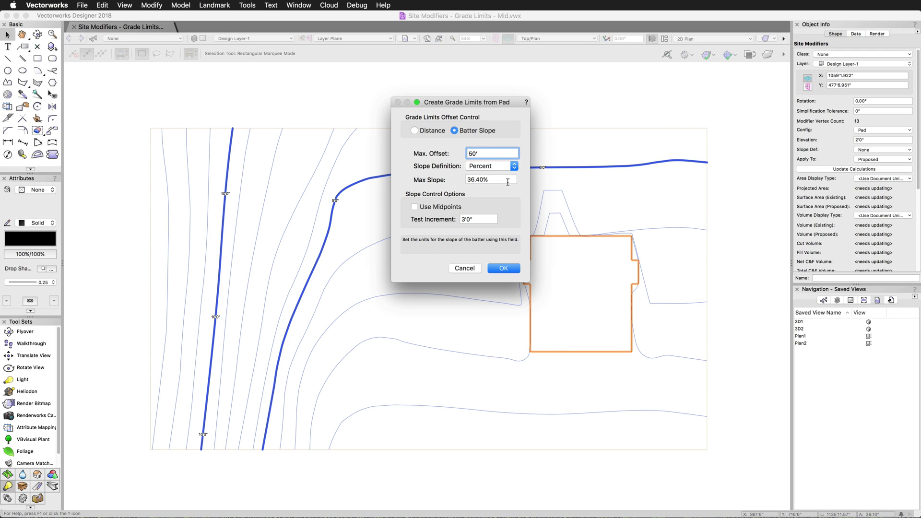
pyautogui.write("'")
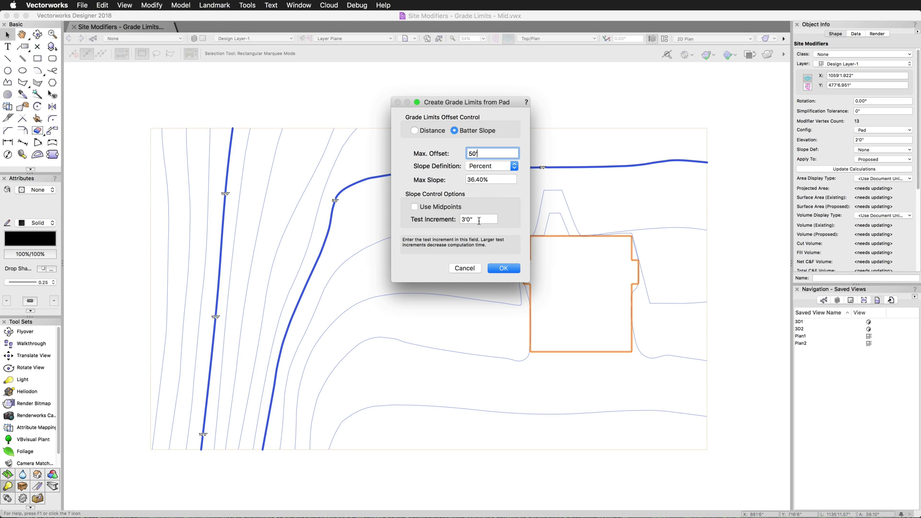
pyautogui.press('BackSpace')
pyautogui.click(463, 219)
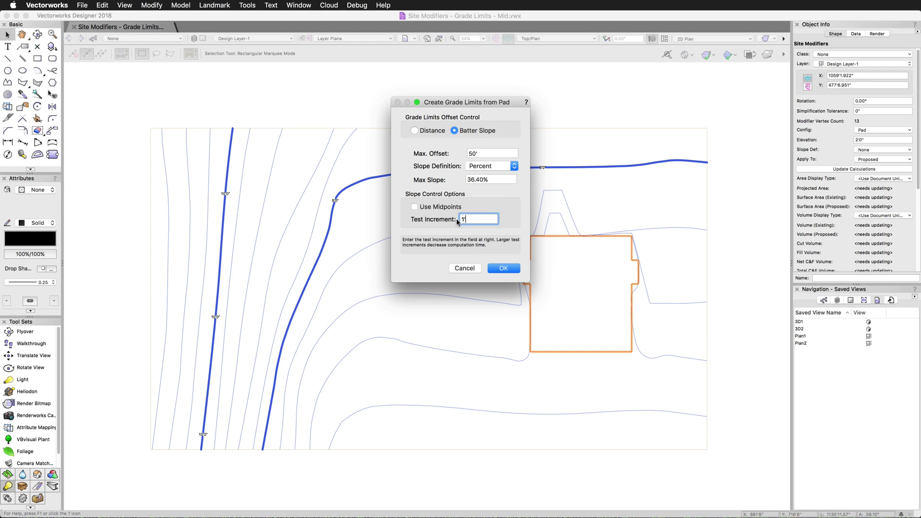
pyautogui.click(503, 268)
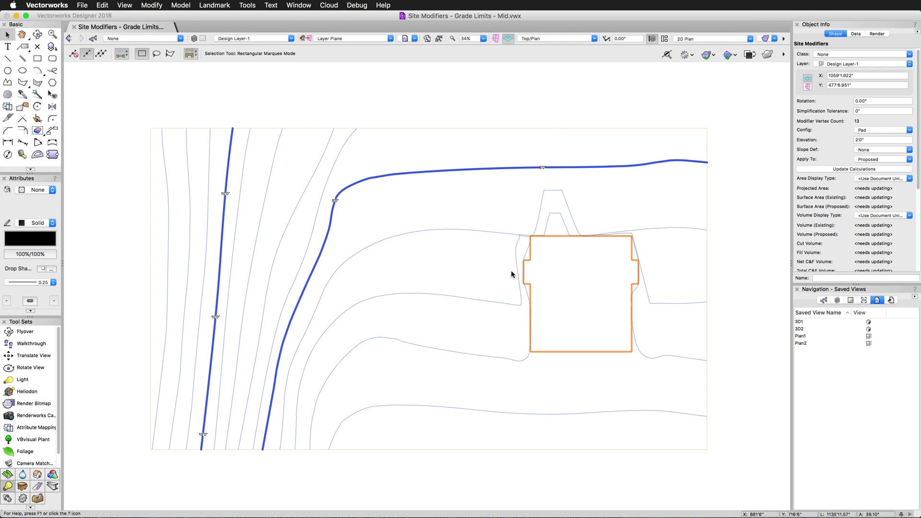
# Step: Update the site model with the slope-based grade limits and review it in the 3D2 and 3D1 views
pyautogui.click(678, 300)
pyautogui.click(844, 132)
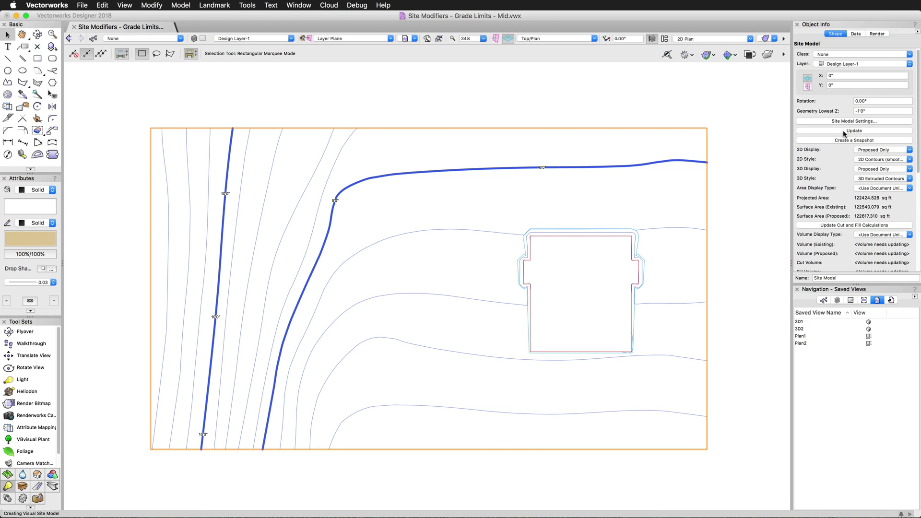
pyautogui.click(809, 329)
pyautogui.doubleClick(809, 329)
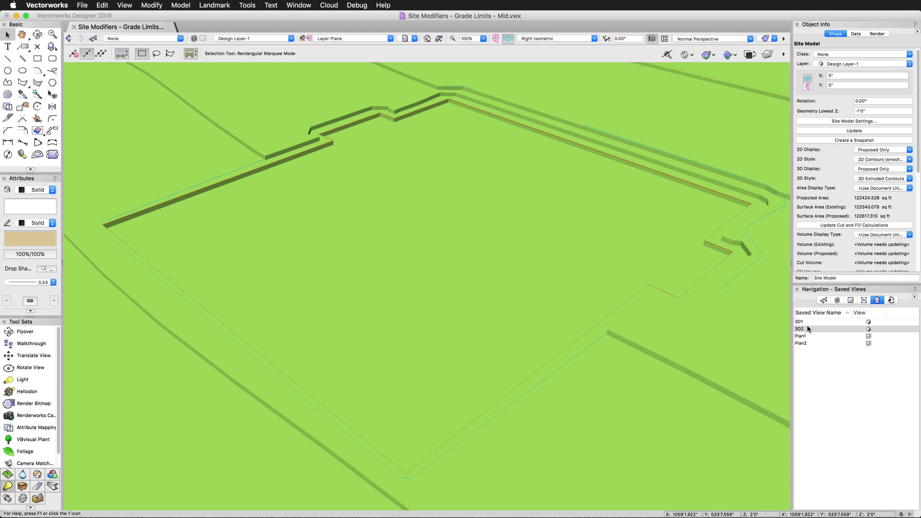
pyautogui.doubleClick(807, 320)
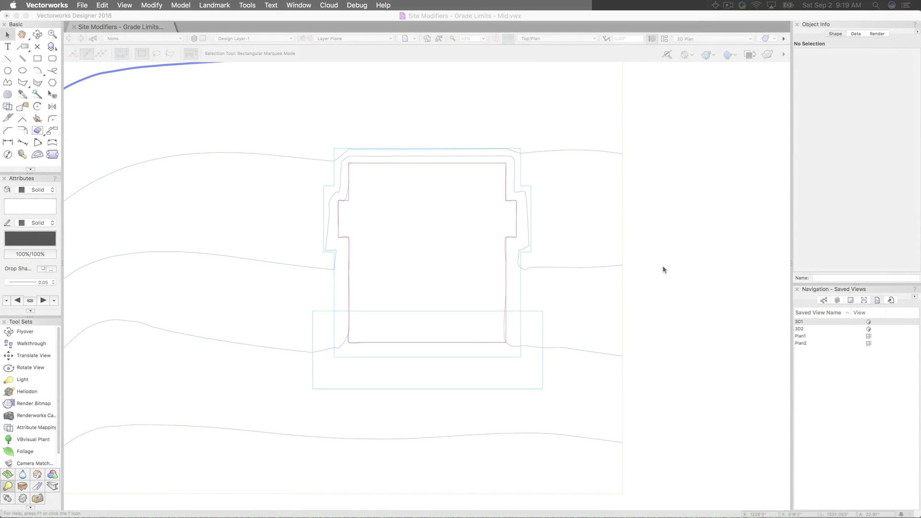
# Step: Select the site model and modifiers, then read and dismiss the pad-intersects-Grade-Limits warning
pyautogui.click(622, 287)
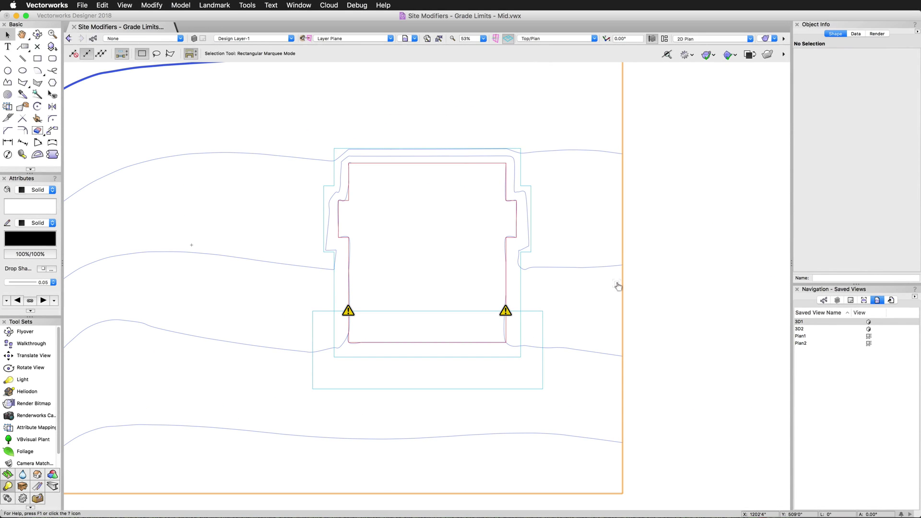
pyautogui.click(542, 312)
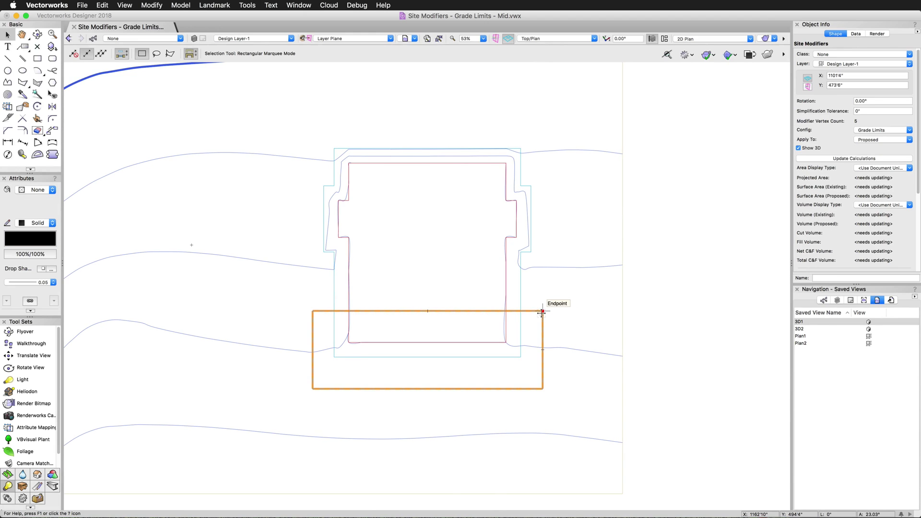
pyautogui.click(521, 300)
pyautogui.click(546, 308)
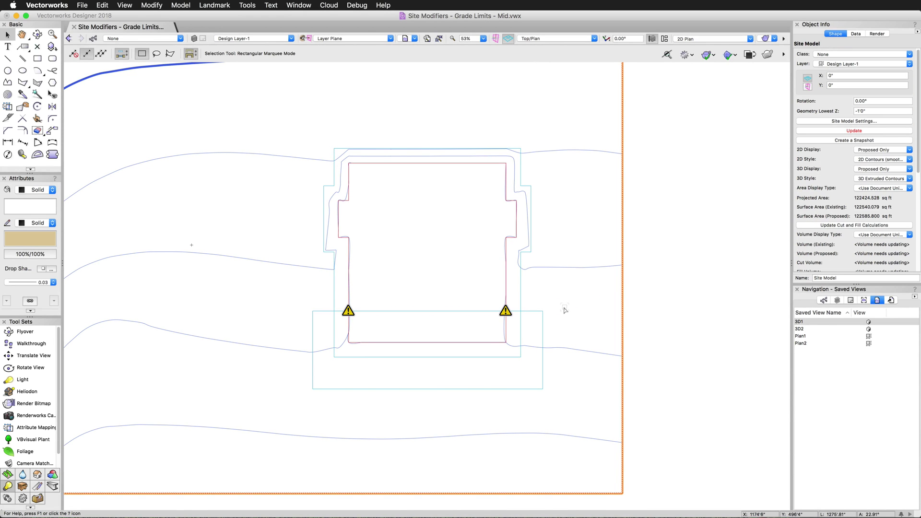
pyautogui.click(505, 312)
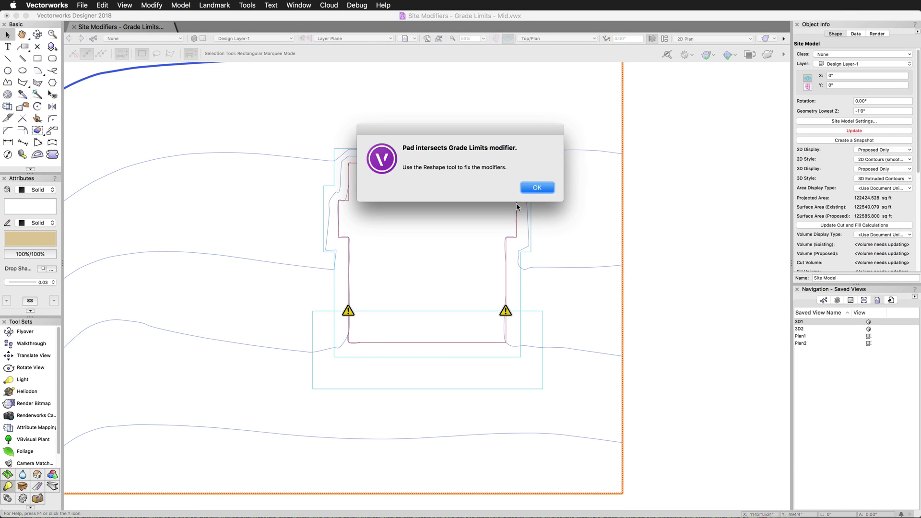
pyautogui.click(538, 188)
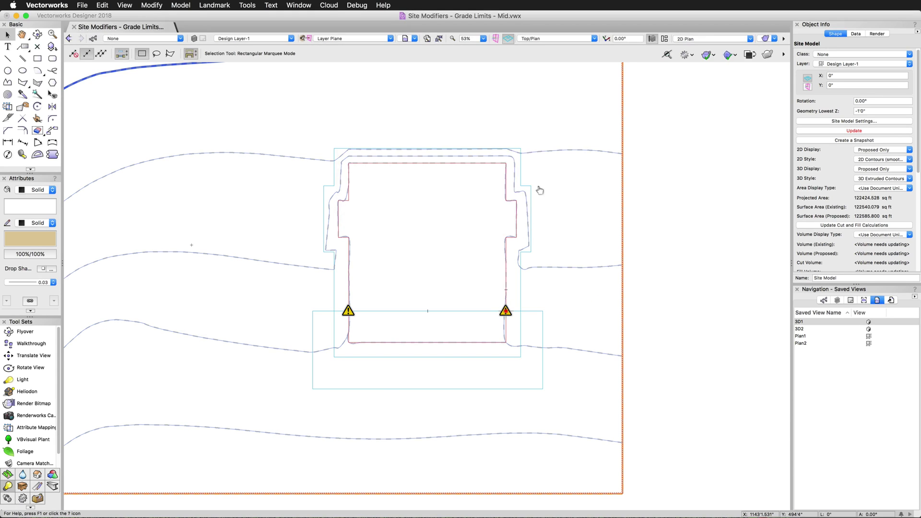